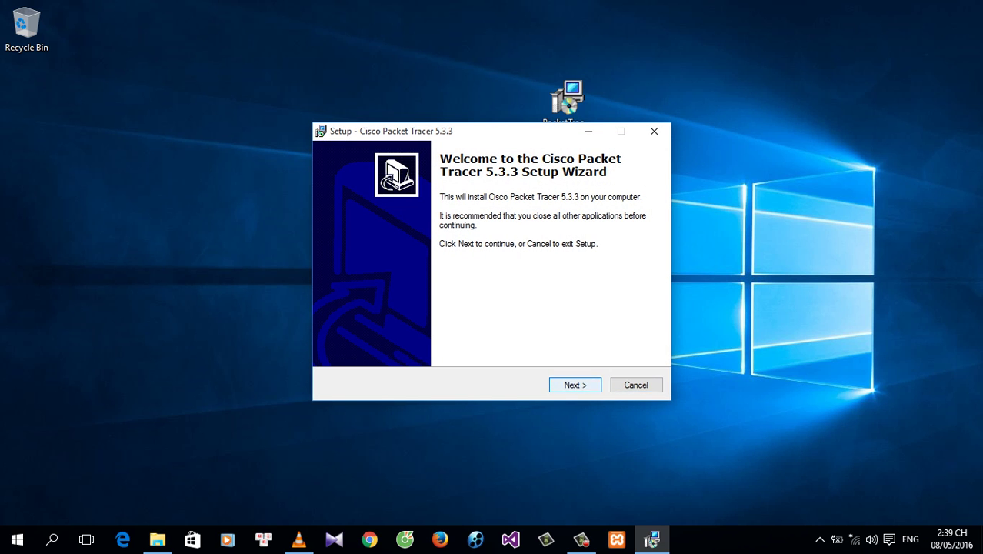
# - Pass the setup wizard's welcome page and accept the Cisco Packet Tracer 5.3.3 license agreement
pyautogui.press('Return')
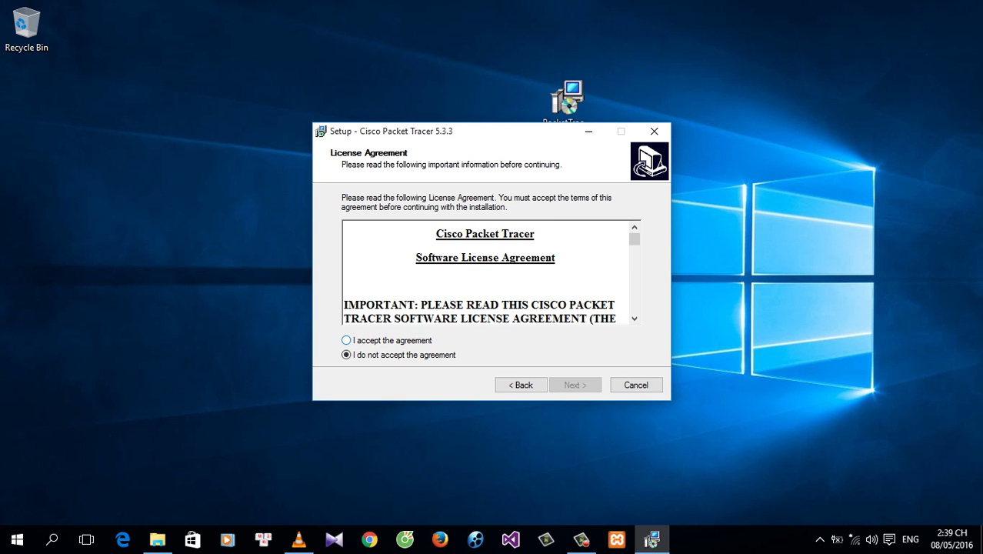
pyautogui.click(346, 340)
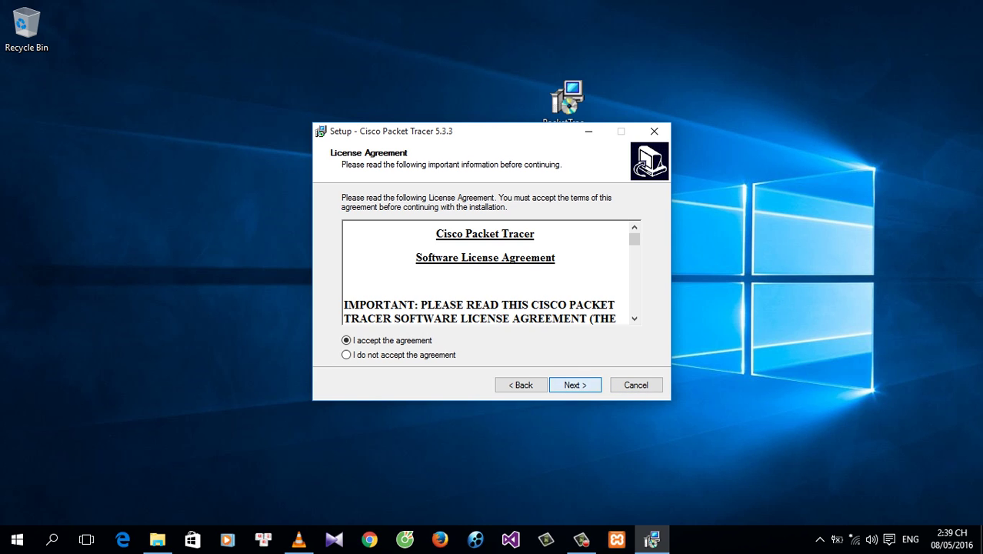
pyautogui.press('Return')
pyautogui.press('End')
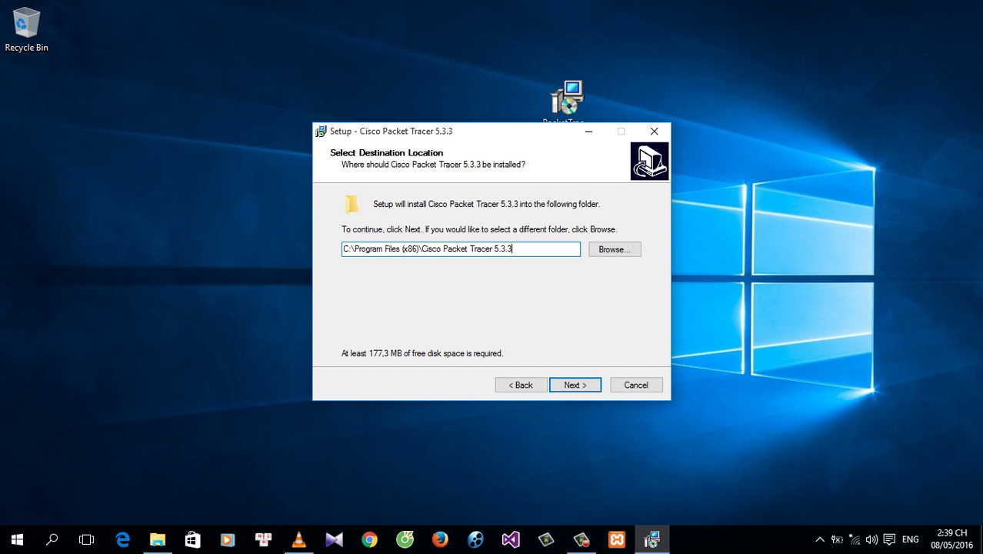
pyautogui.press('Tab')
pyautogui.press('Return')
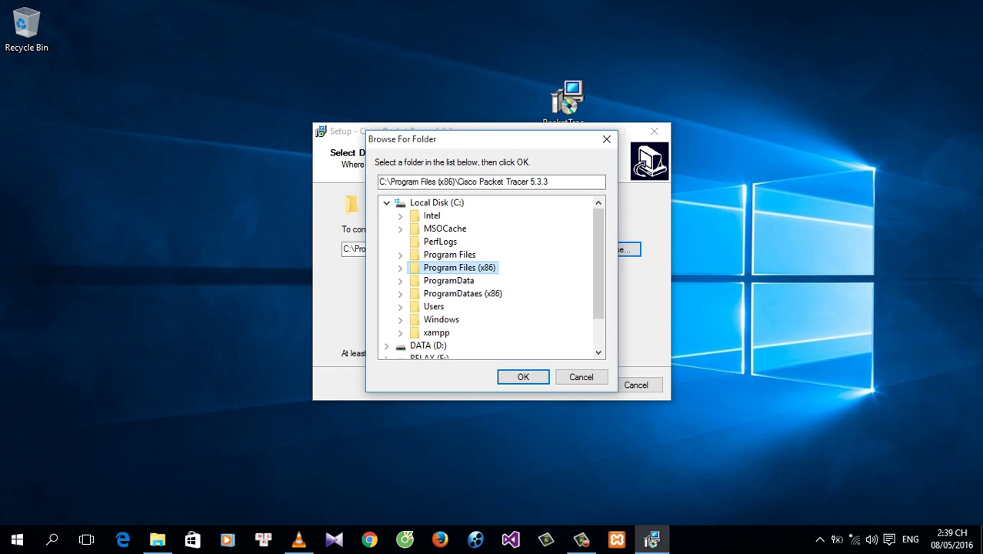
pyautogui.press('Tab')
pyautogui.press('Tab')
pyautogui.press('Return')
pyautogui.hotkey('shift', 'Tab')
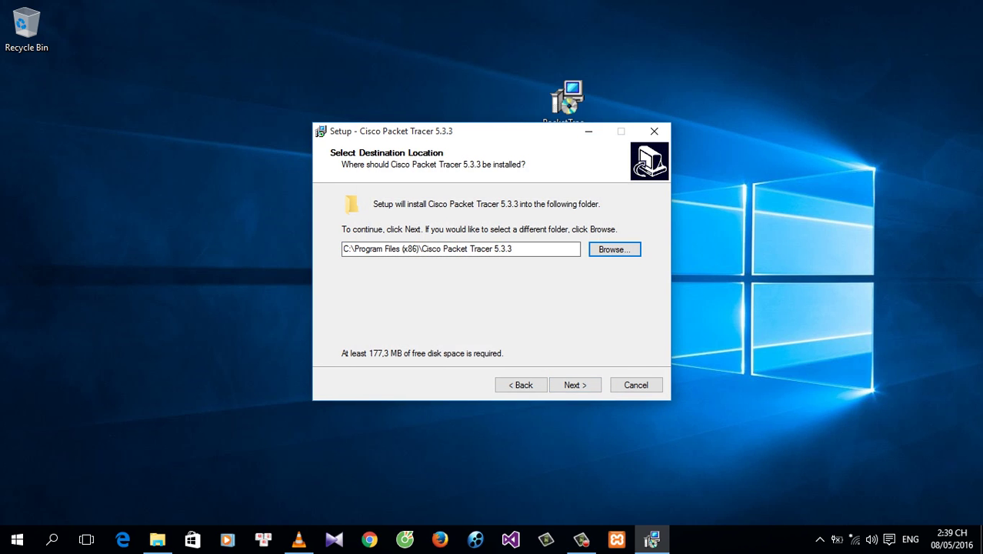
pyautogui.press('End')
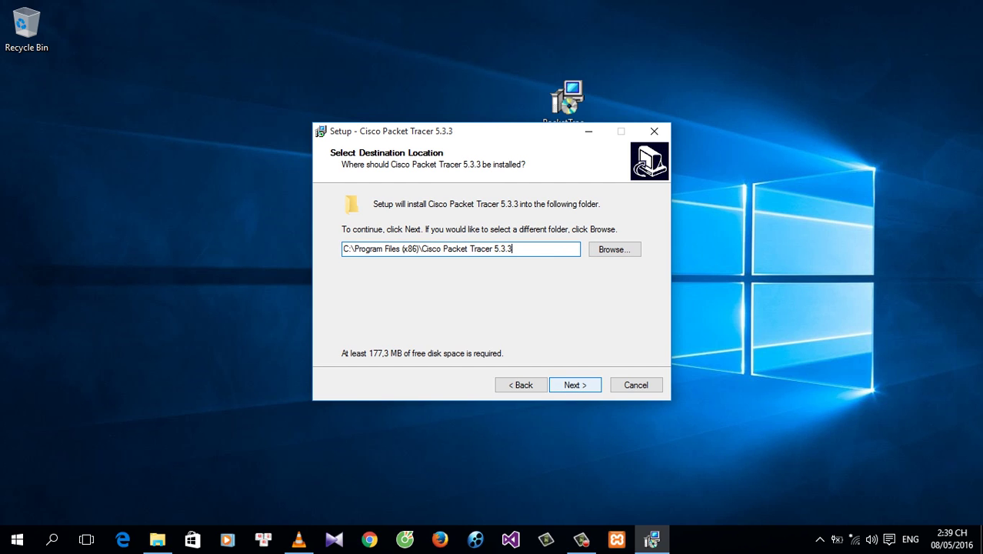
# - Keep the default destination and Start Menu folders, with a desktop icon as the only additional task
pyautogui.press('Return')
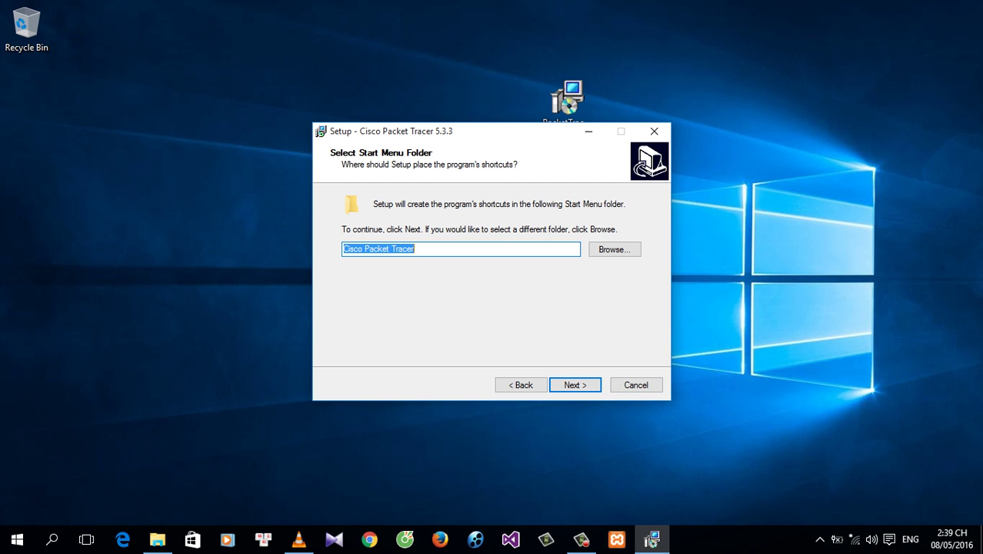
pyautogui.press('Return')
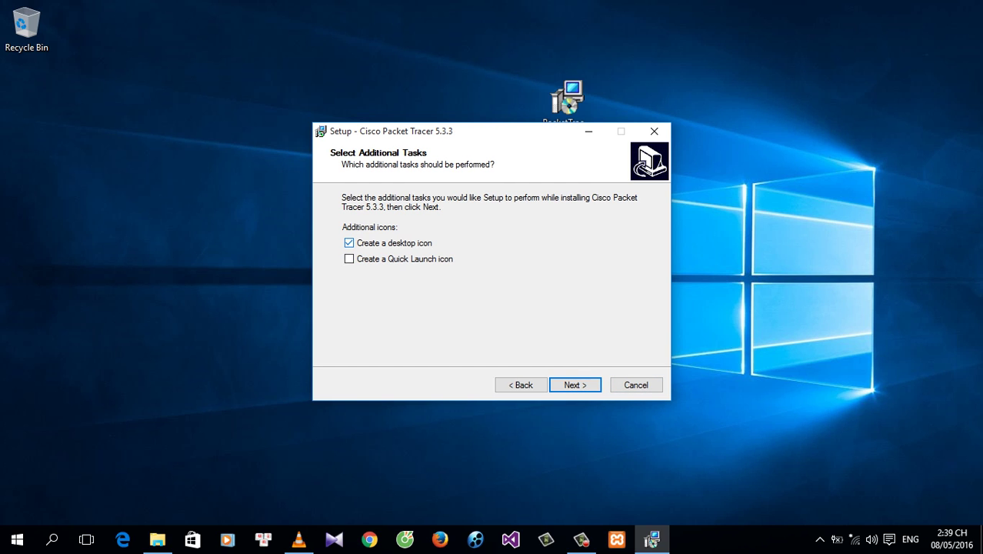
pyautogui.click(349, 259)
pyautogui.click(576, 384)
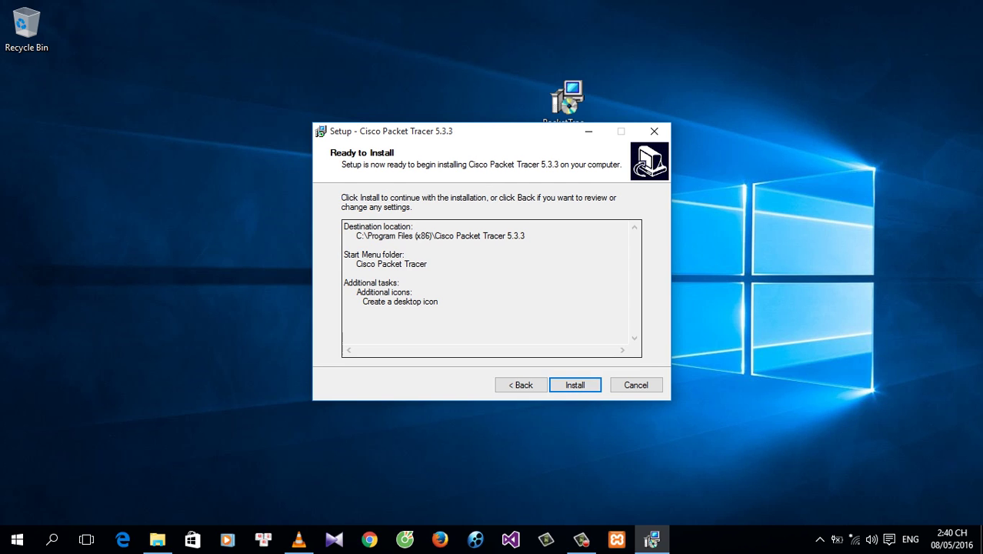
# - Review the installation summary and start installing Cisco Packet Tracer 5.3.3
pyautogui.moveTo(344, 225); pyautogui.dragTo(525, 236)
pyautogui.click(404, 255)
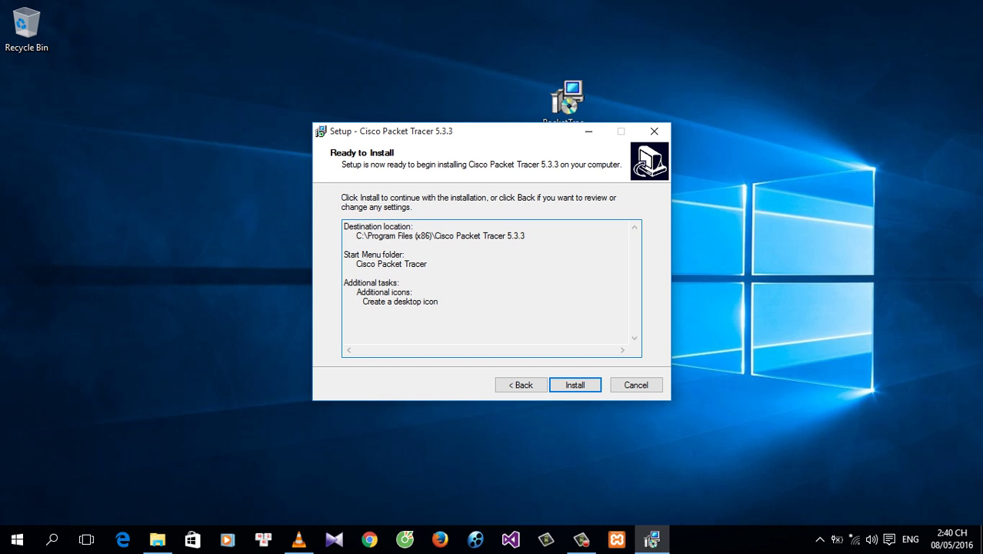
pyautogui.click(575, 385)
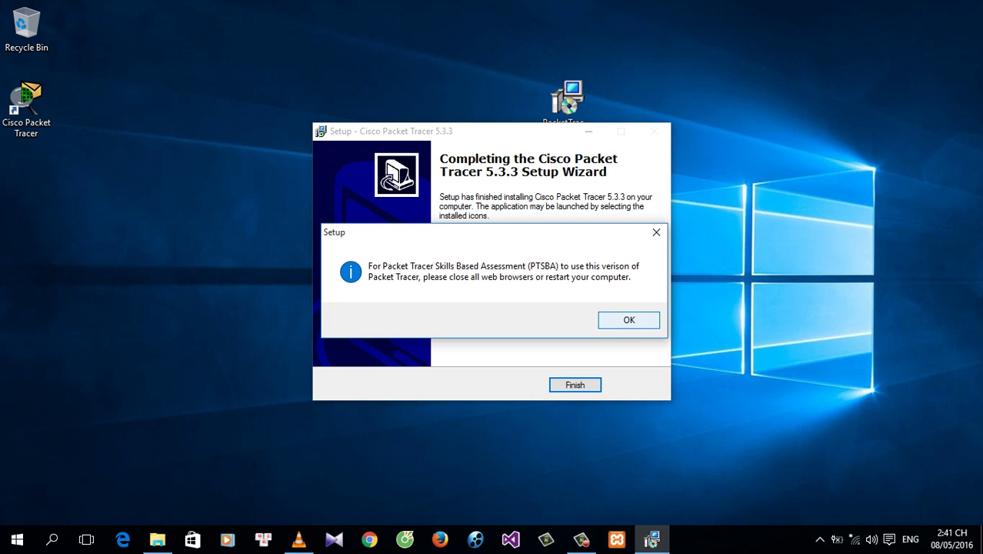
# - Finish setup with Cisco Packet Tracer launching, and allow packettracer5 through Windows Firewall on public networks
pyautogui.press('Return')
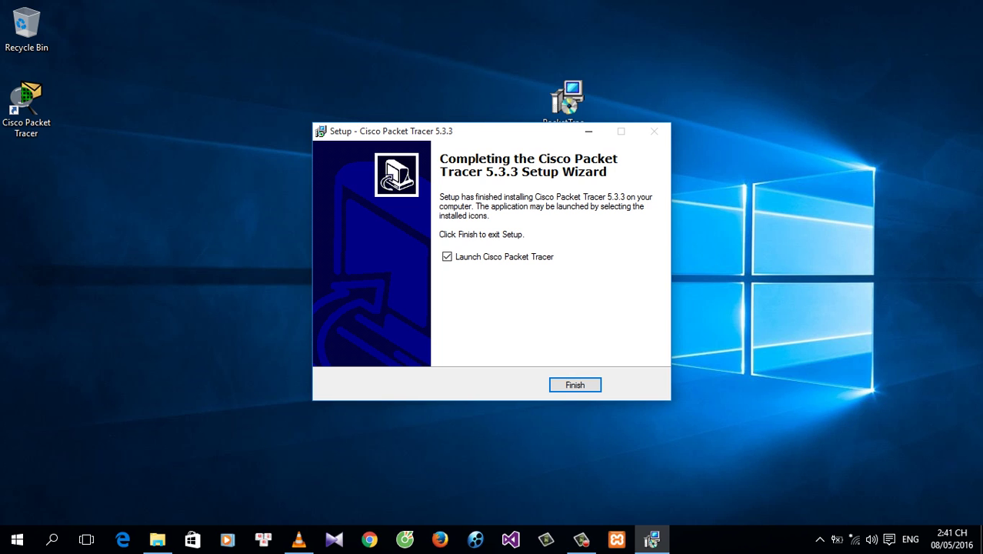
pyautogui.press('Return')
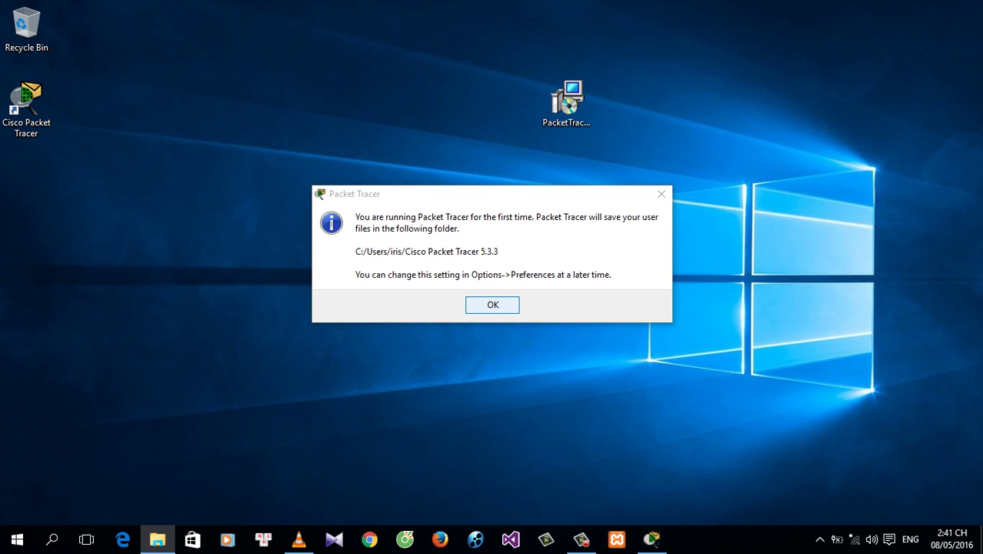
pyautogui.press('Return')
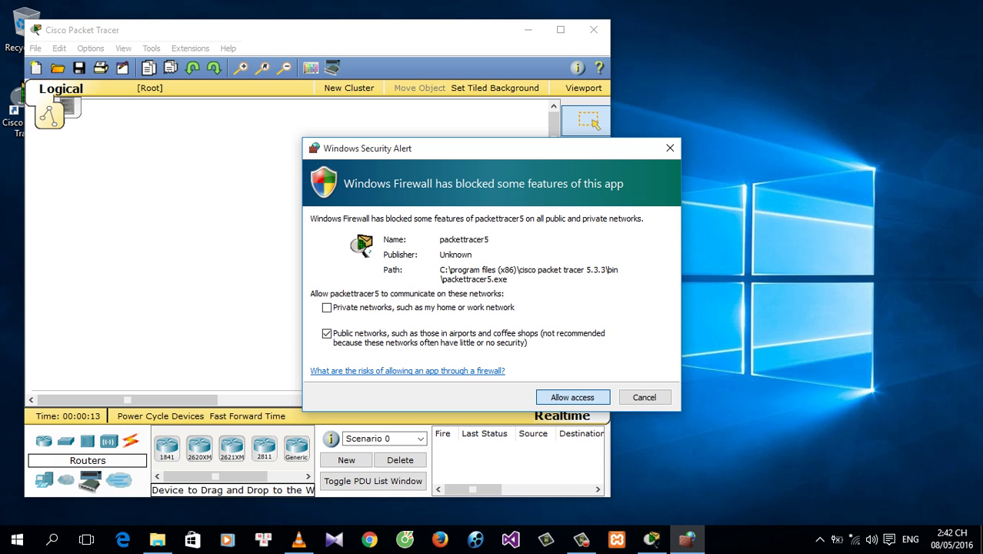
pyautogui.press('Return')
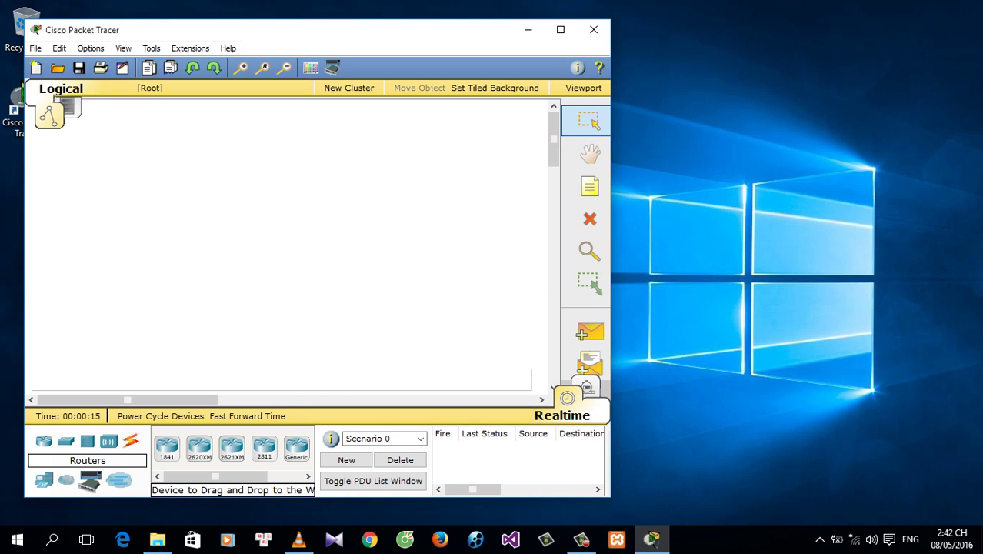
# - Place a Router-PT-Empty in the left part of the logical workspace and a PC-PT directly above it
pyautogui.click(559, 29)
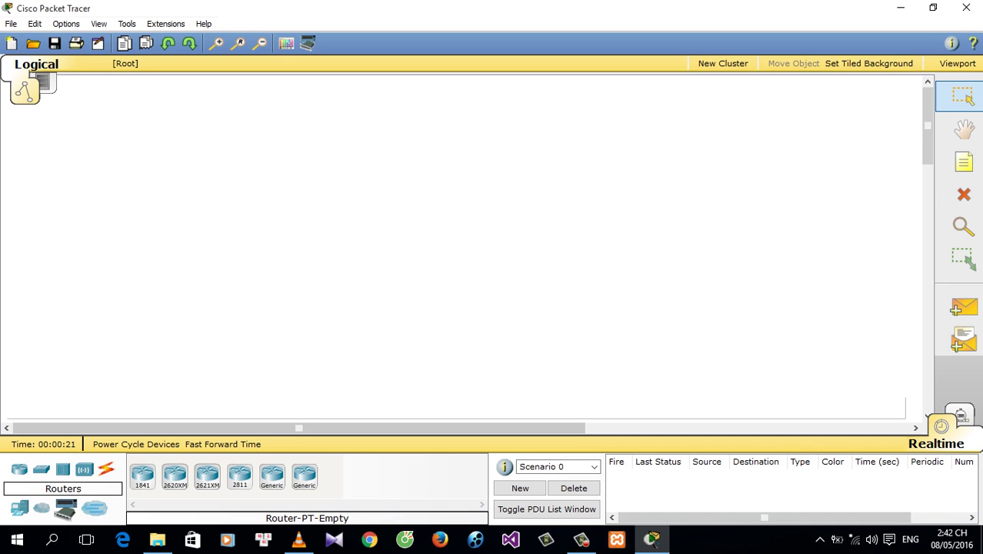
pyautogui.click(304, 474)
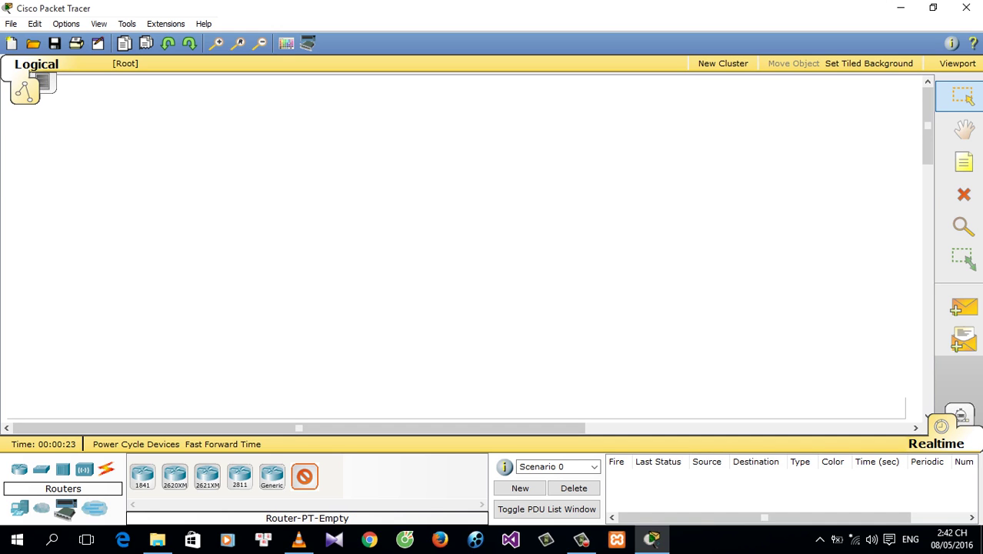
pyautogui.click(255, 235)
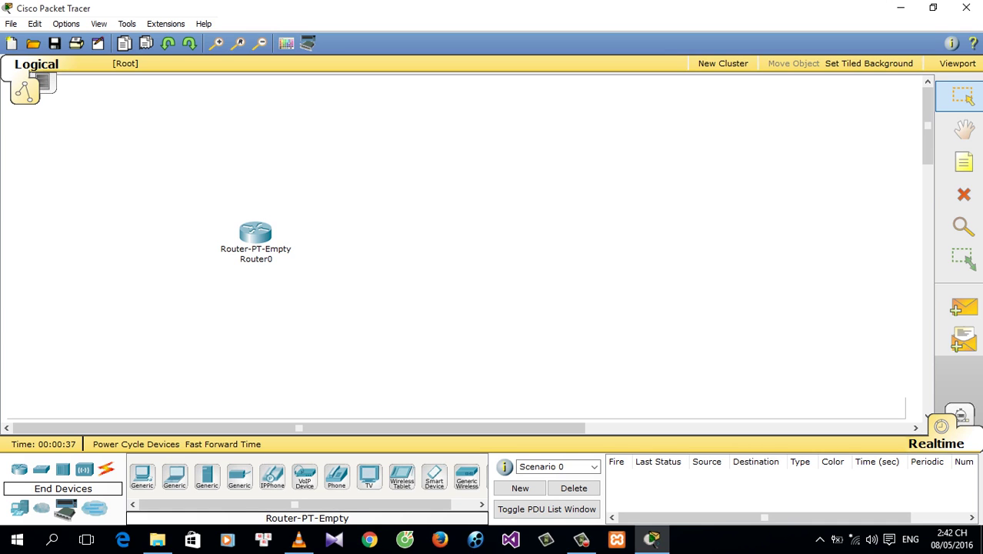
pyautogui.click(142, 476)
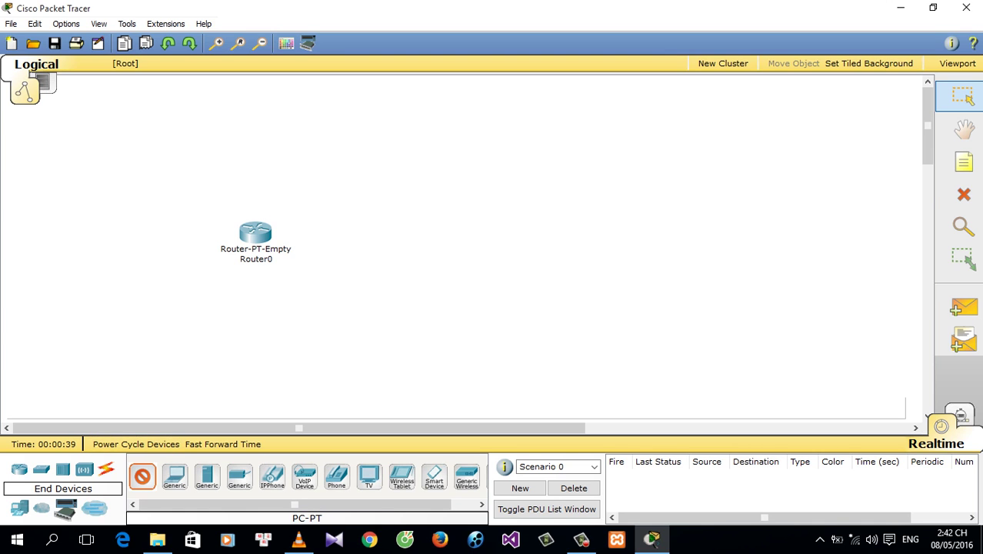
pyautogui.click(254, 122)
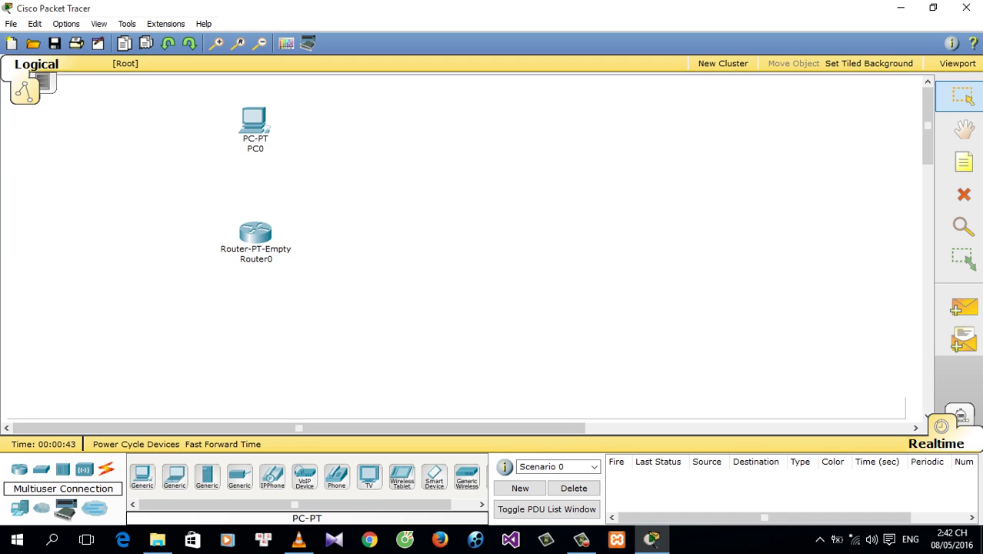
# - Connect PC0's RS 232 port to Router0's Console port with a console cable
pyautogui.click(106, 469)
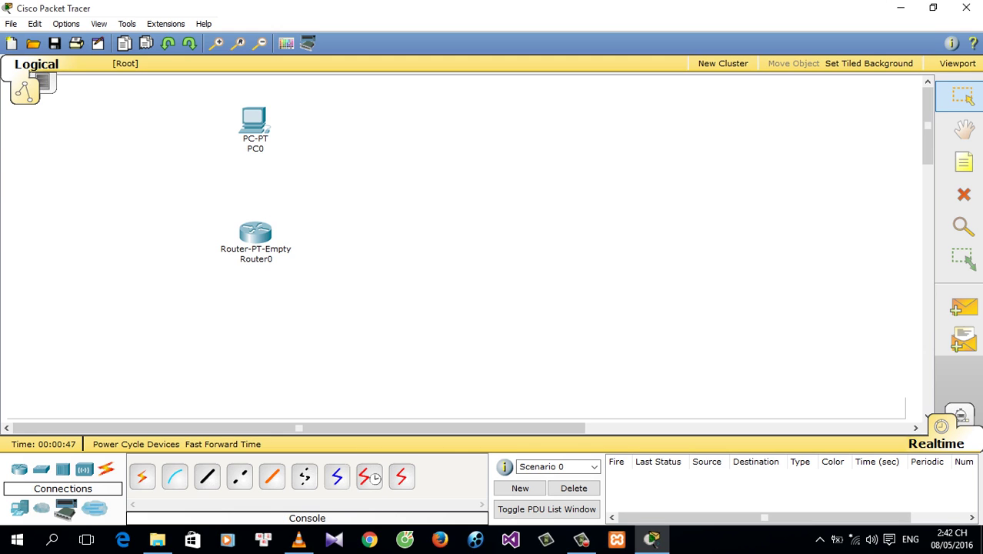
pyautogui.click(174, 477)
pyautogui.click(254, 122)
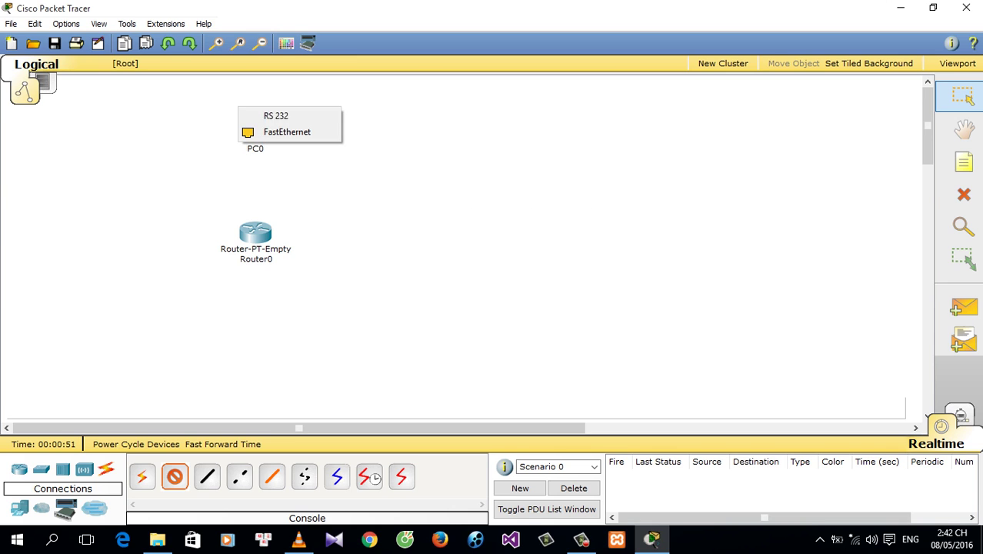
pyautogui.press('Escape')
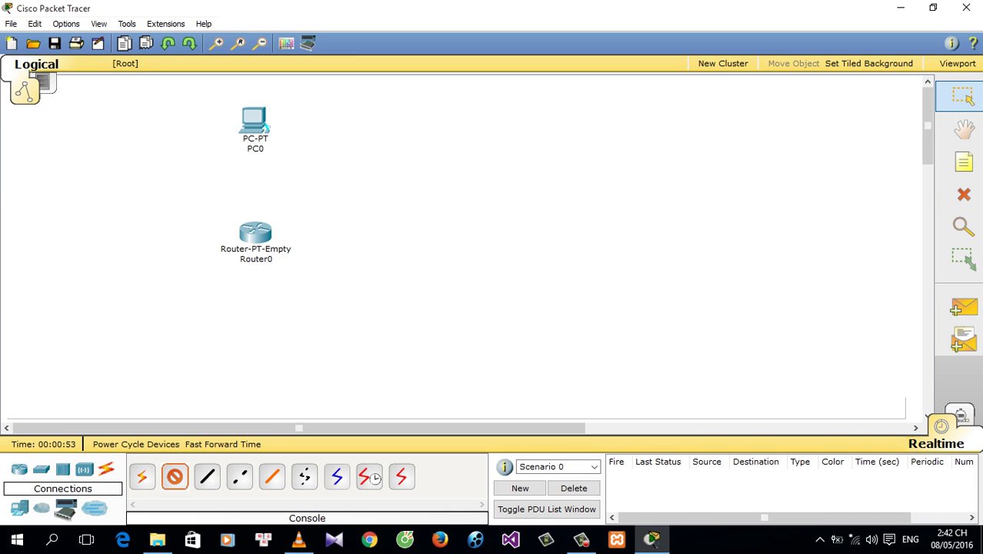
pyautogui.click(266, 221)
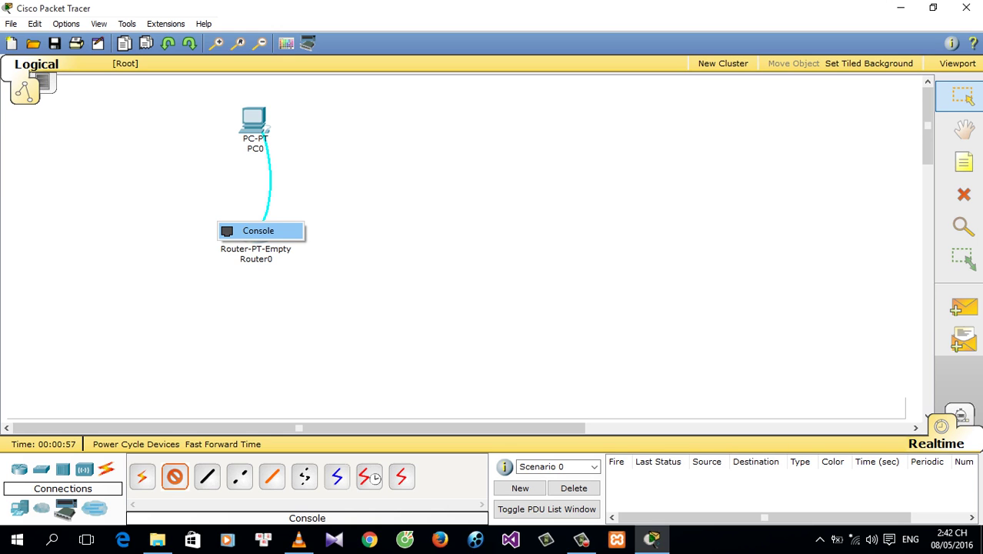
pyautogui.click(261, 230)
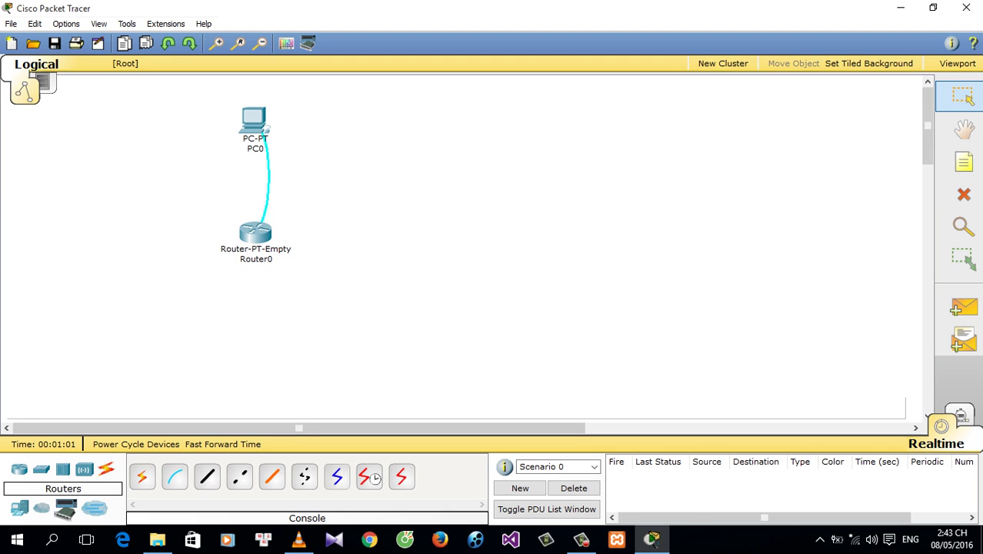
# - Place a second Router-PT-Empty well to the right of Router0 and a second PC-PT directly above it
pyautogui.click(19, 469)
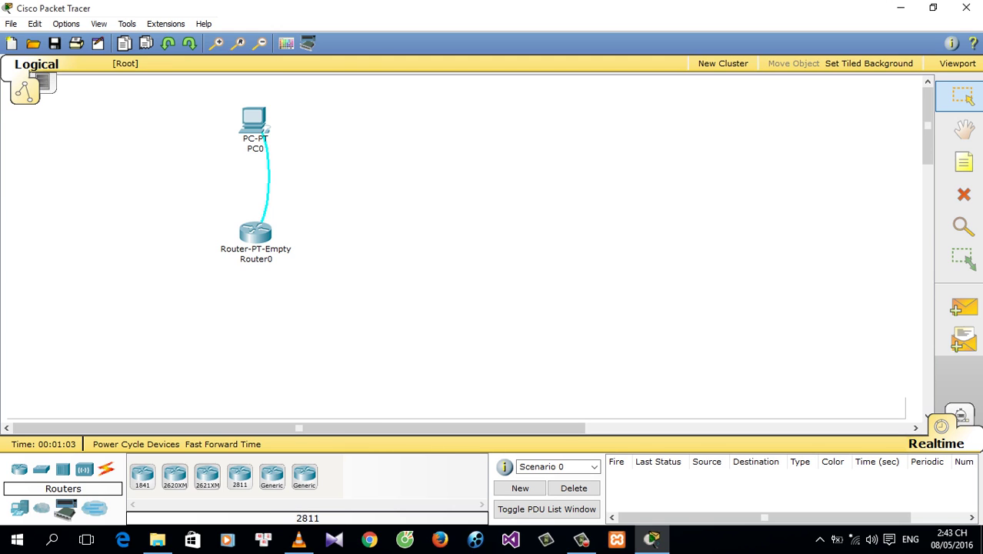
pyautogui.click(304, 475)
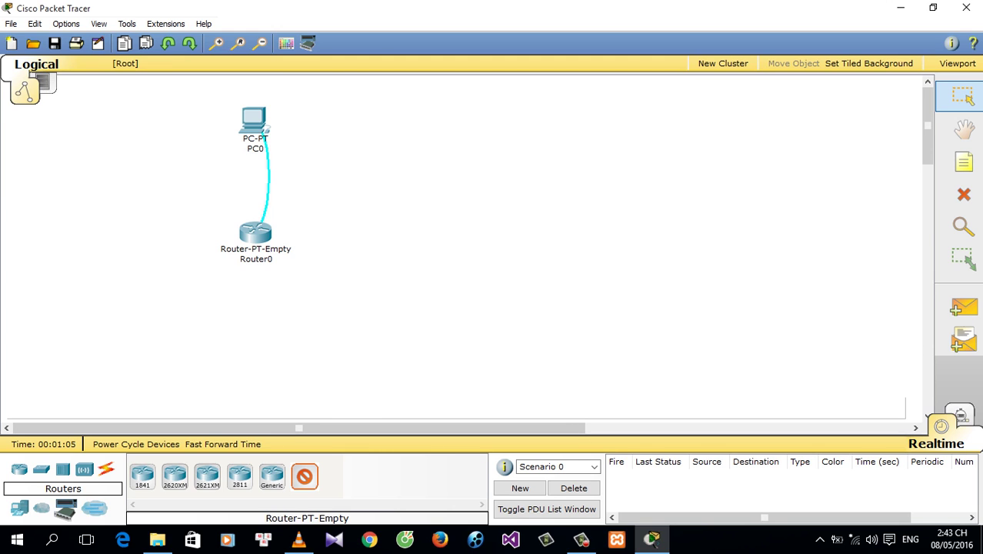
pyautogui.click(575, 243)
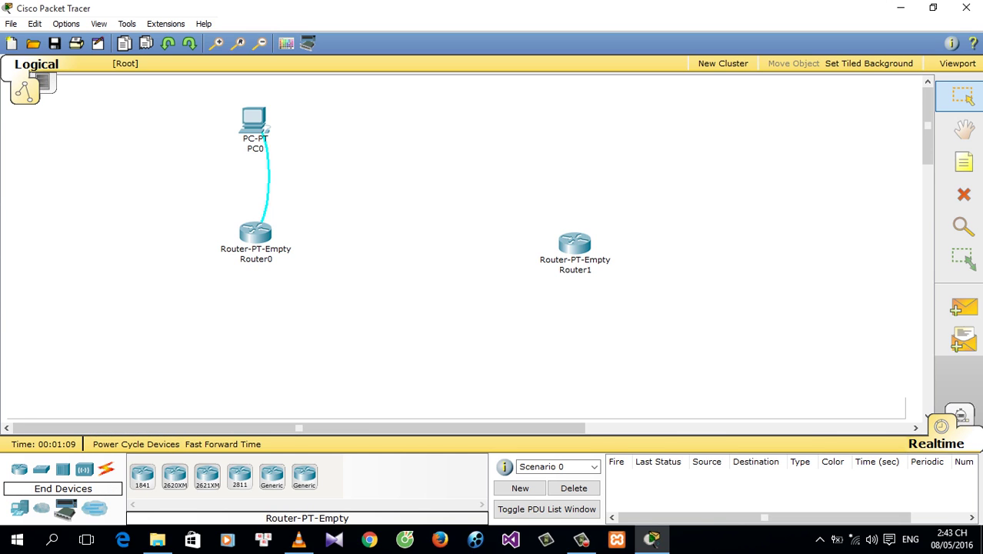
pyautogui.click(20, 508)
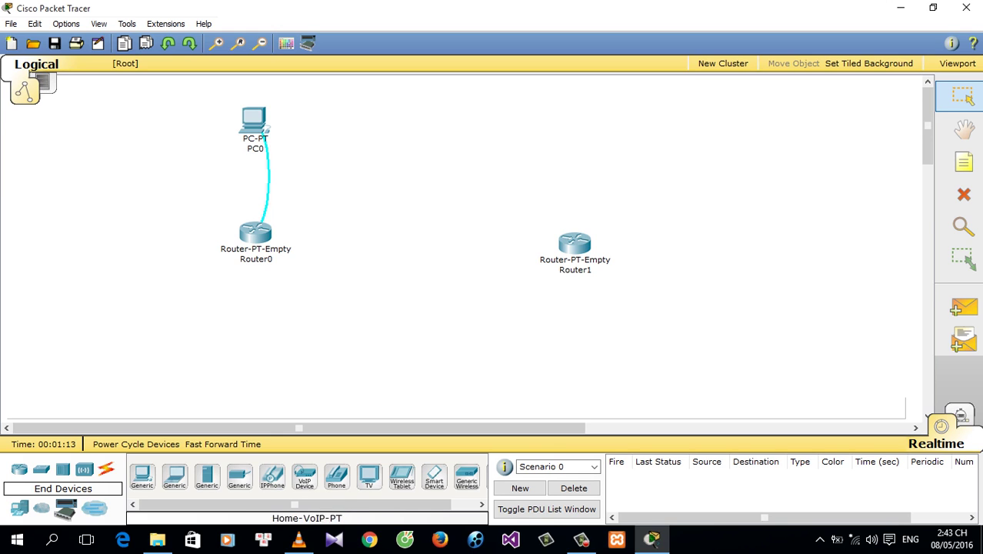
pyautogui.click(141, 475)
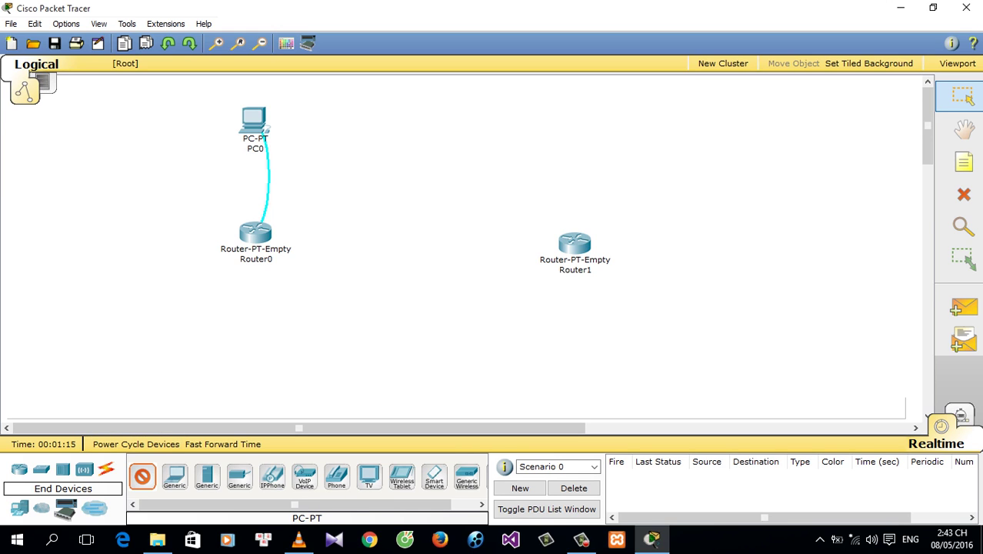
pyautogui.click(577, 127)
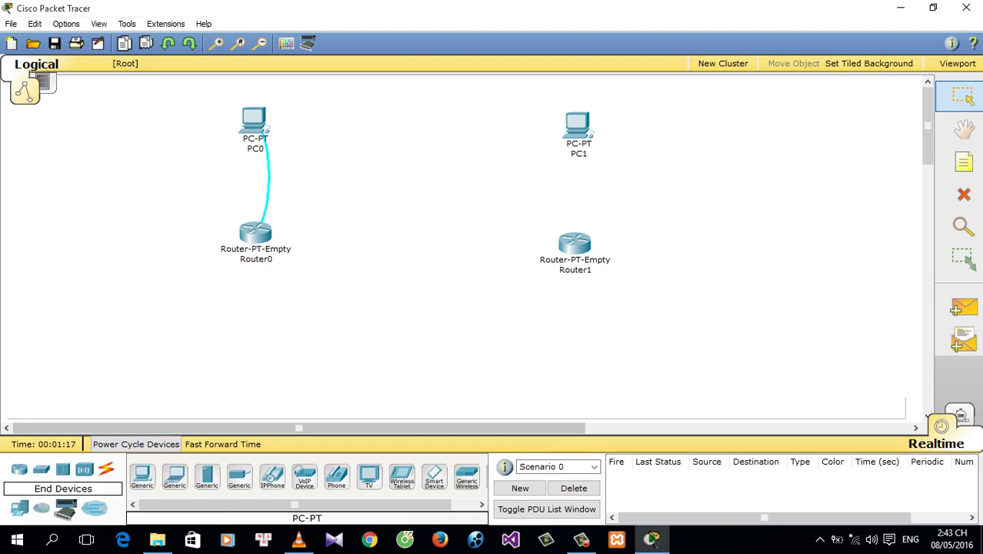
# - Connect PC1's RS 232 port to Router1's Console port with a console cable
pyautogui.click(20, 469)
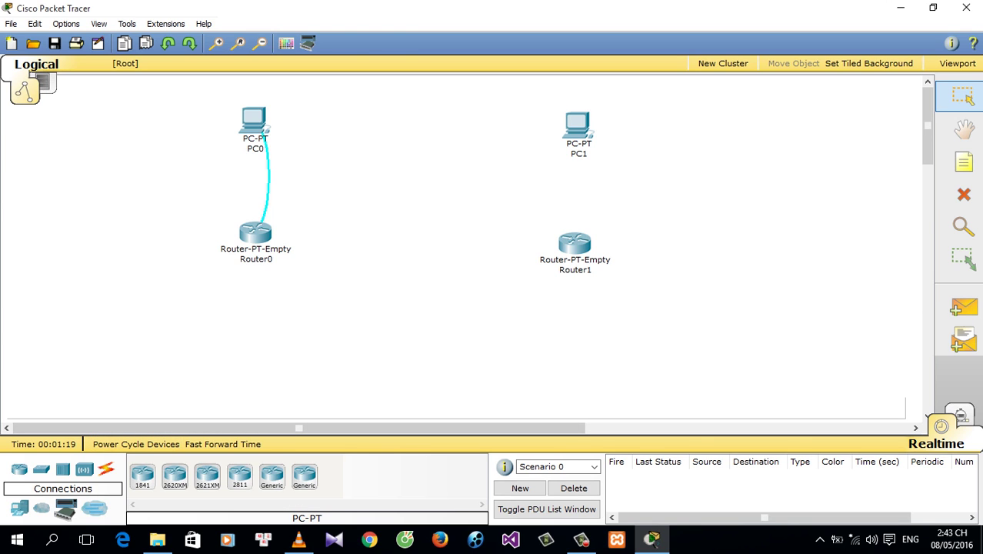
pyautogui.click(106, 469)
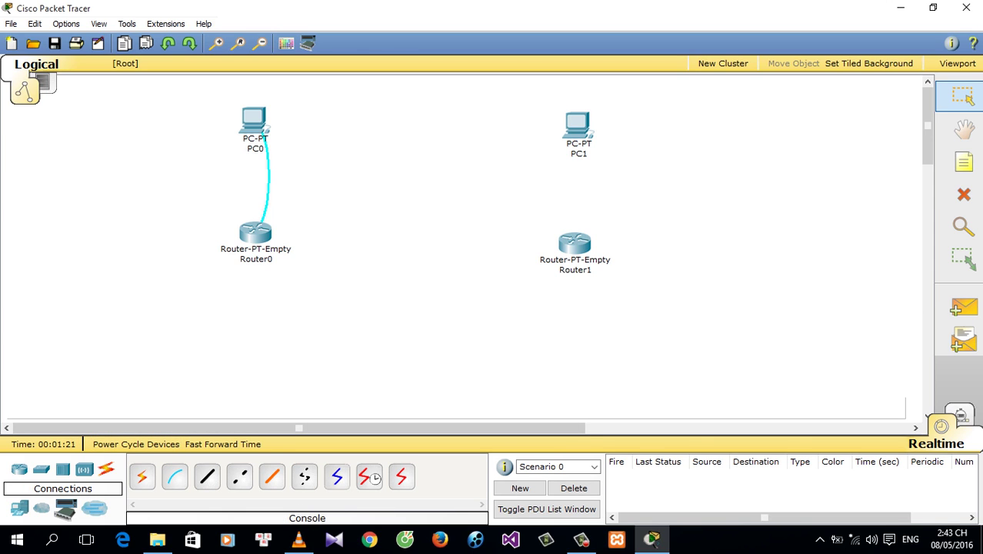
pyautogui.click(174, 477)
pyautogui.click(567, 117)
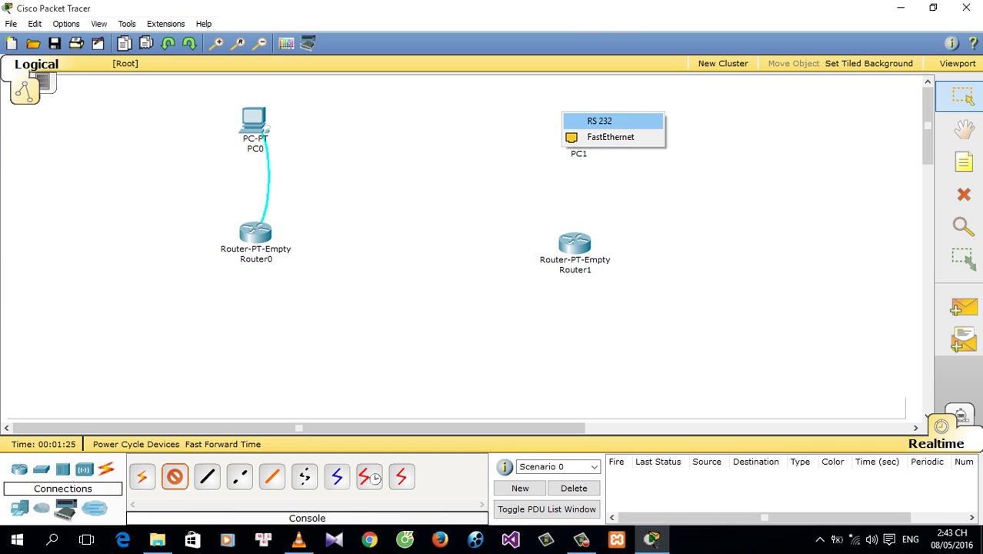
pyautogui.click(599, 121)
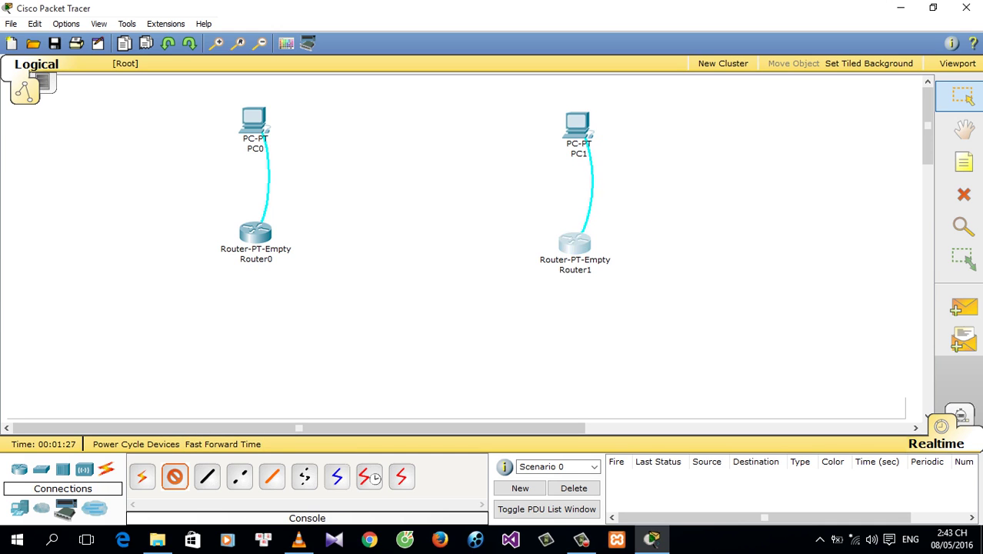
pyautogui.click(585, 234)
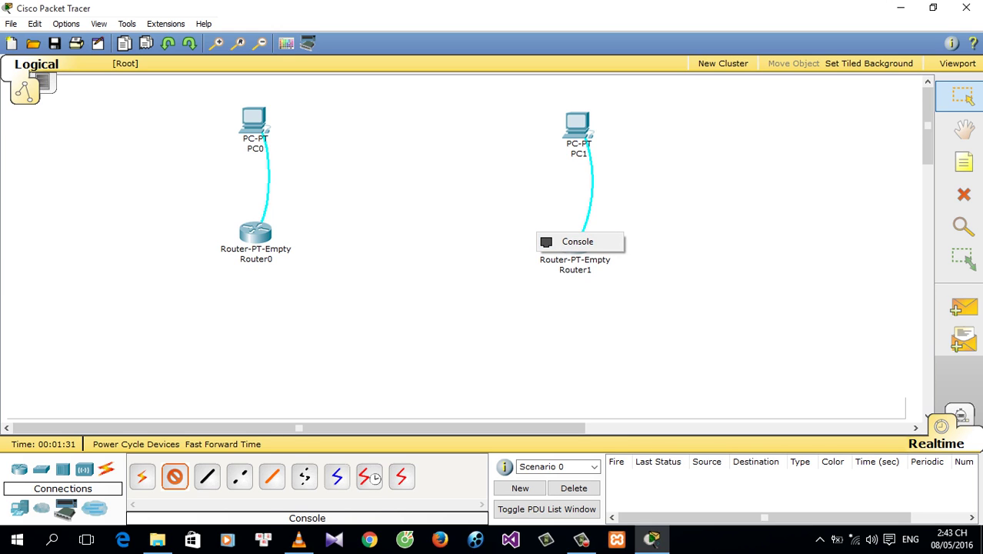
pyautogui.click(577, 242)
# - Try to start a link from Router0 using the automatic, Serial DTE and Copper Straight-Through connection types
pyautogui.click(255, 233)
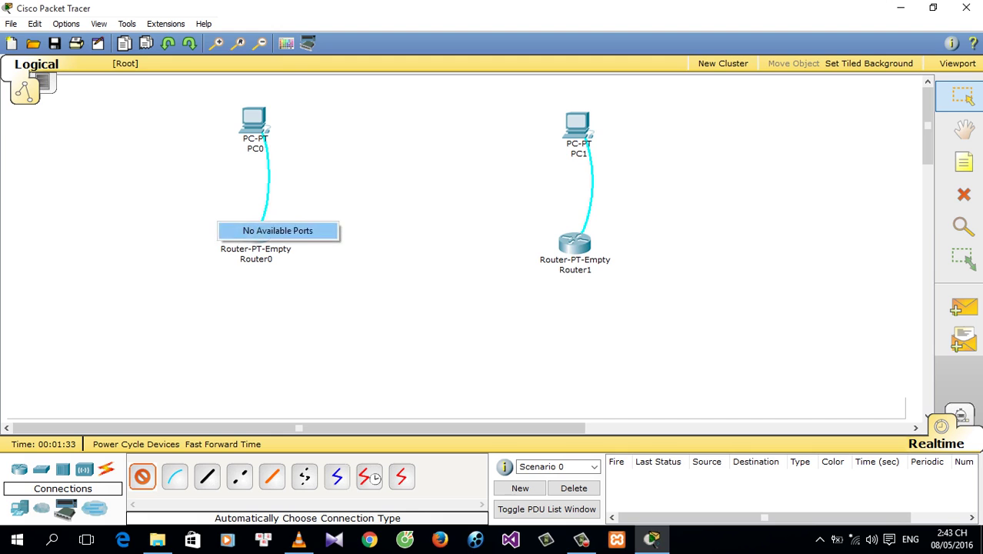
pyautogui.press('Escape')
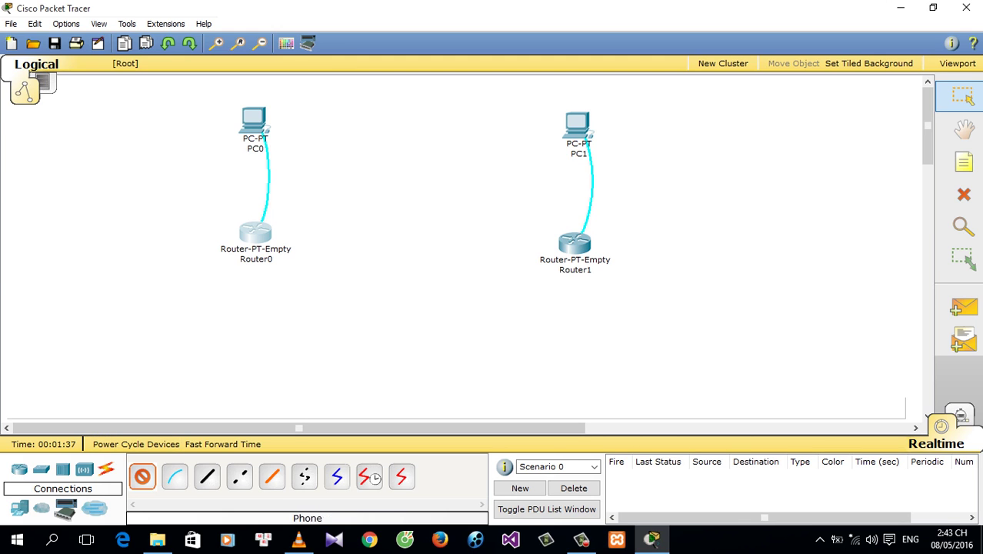
pyautogui.click(400, 476)
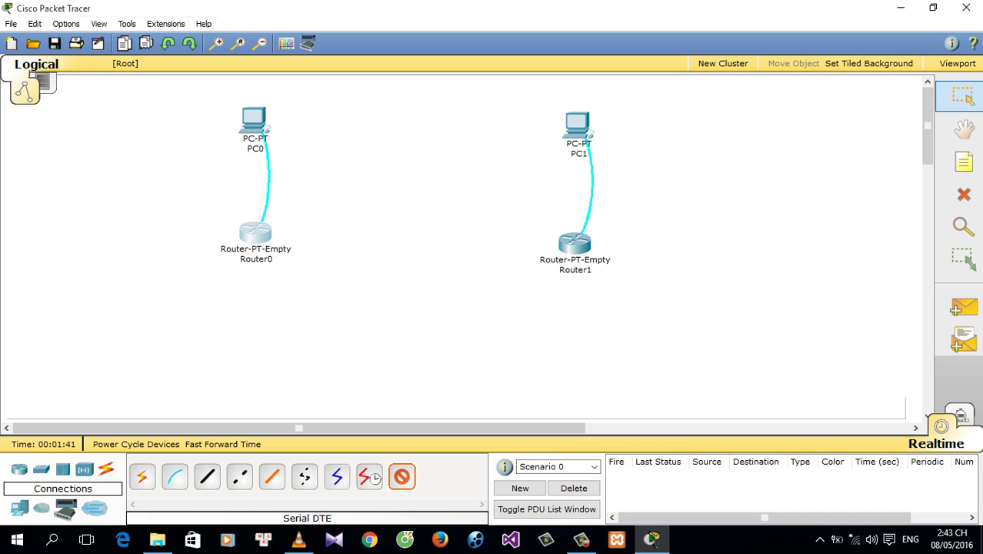
pyautogui.click(256, 231)
pyautogui.click(207, 477)
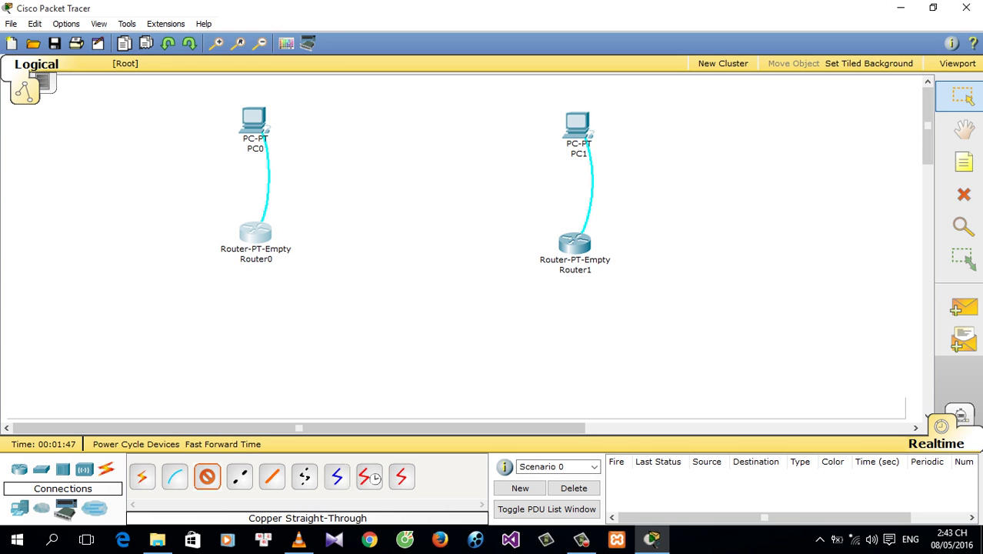
pyautogui.click(255, 232)
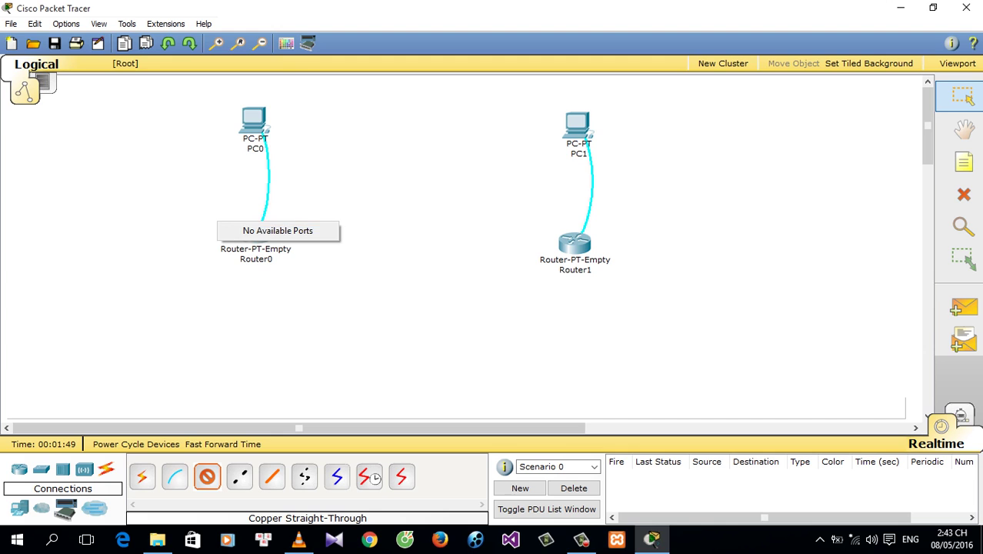
pyautogui.press('Escape')
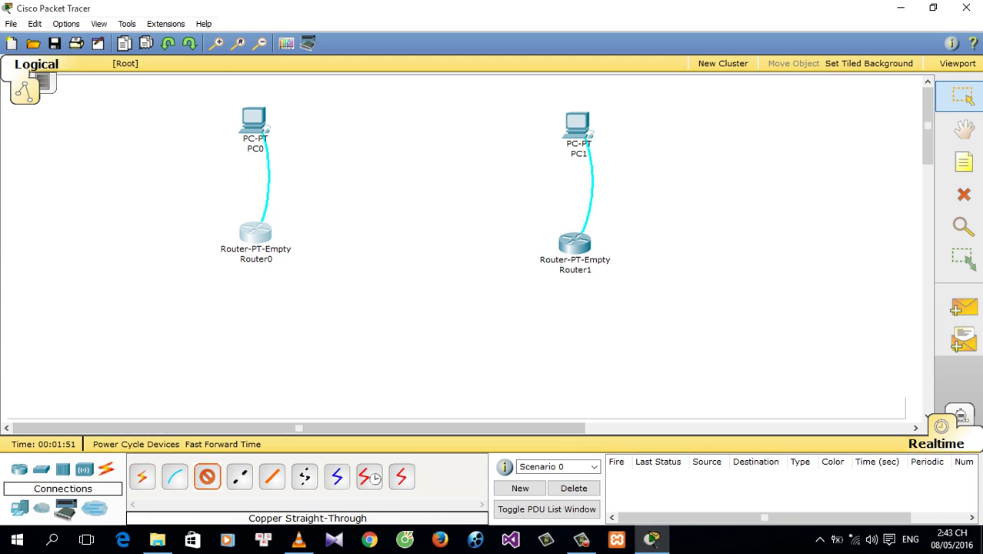